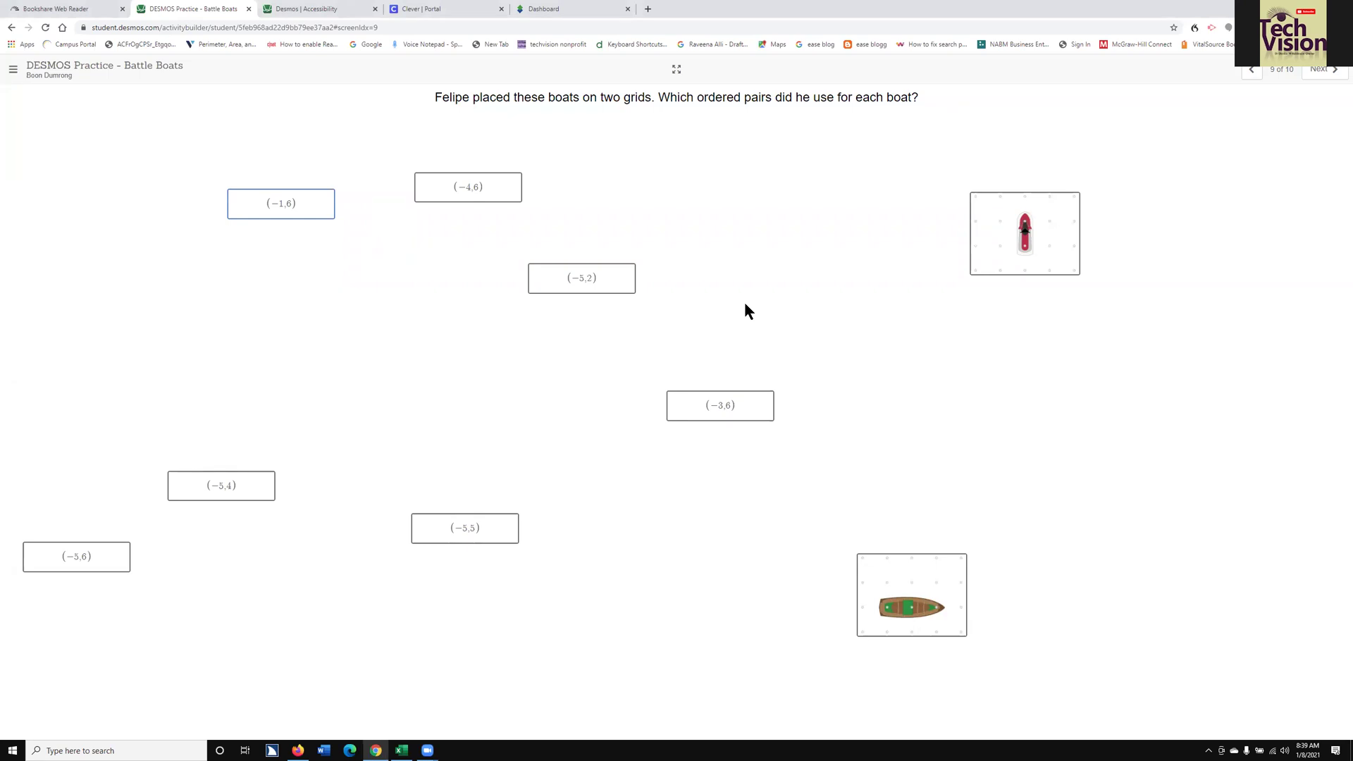
Pick up the (-1,6) ordered-pair card by activating its entry in the screen reader's Links List
key(insert+F7)
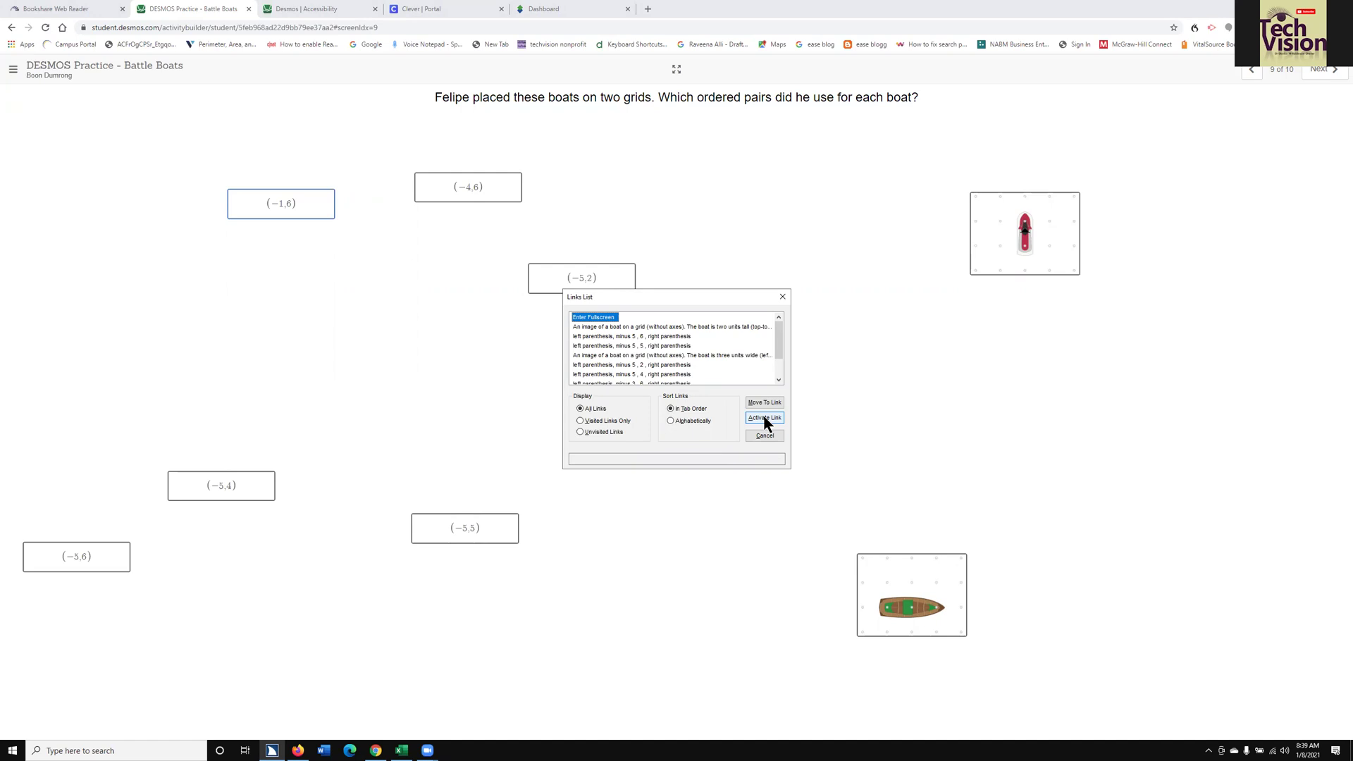
key(Down)
key(Down)
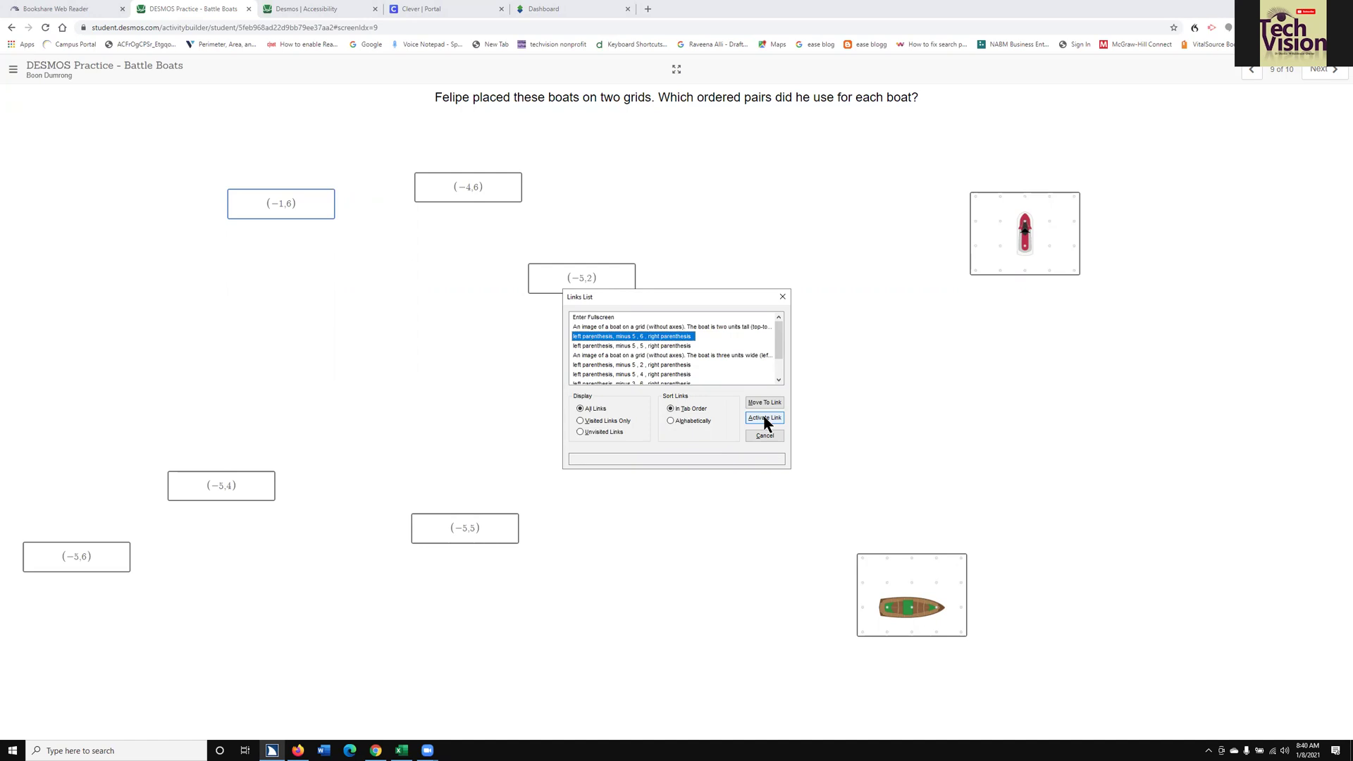
key(Down)
key(Down)
key(Down)
key(Down)
key(Down)
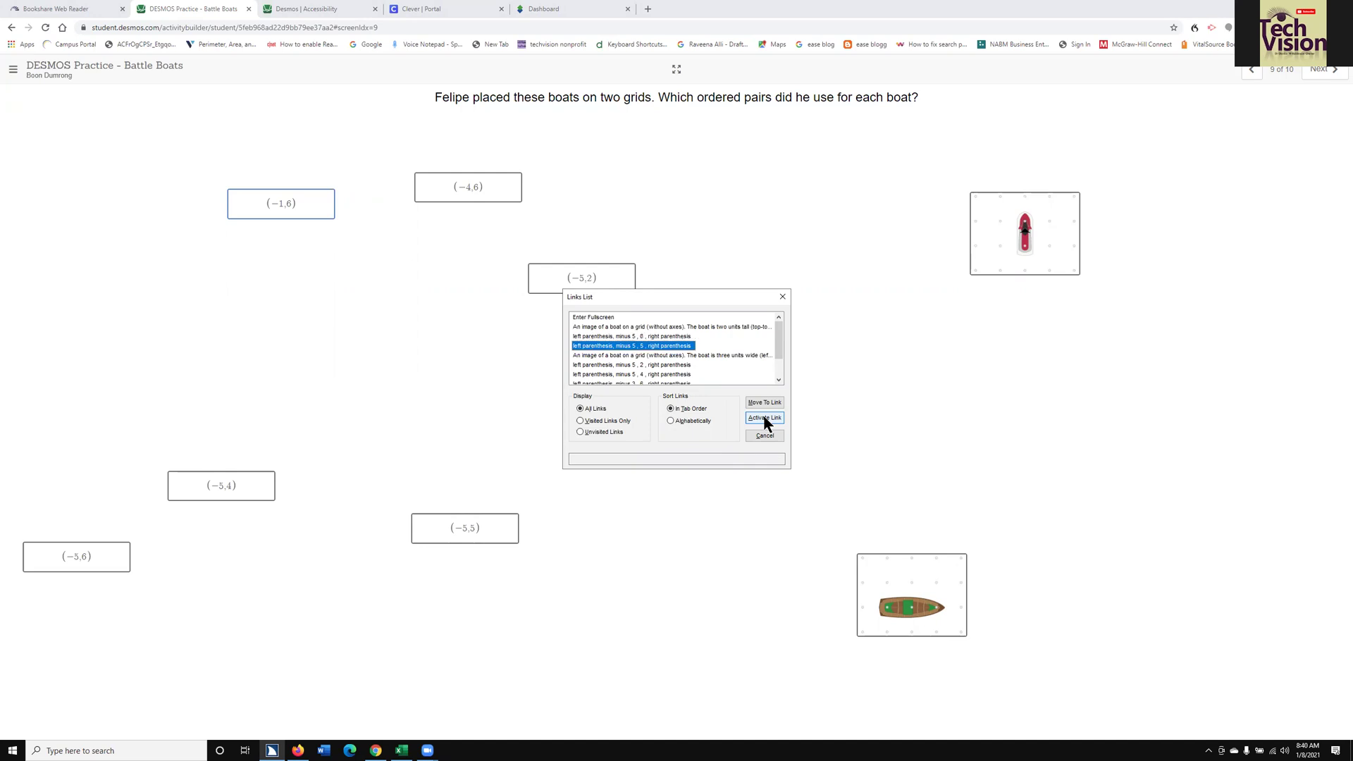
key(Down)
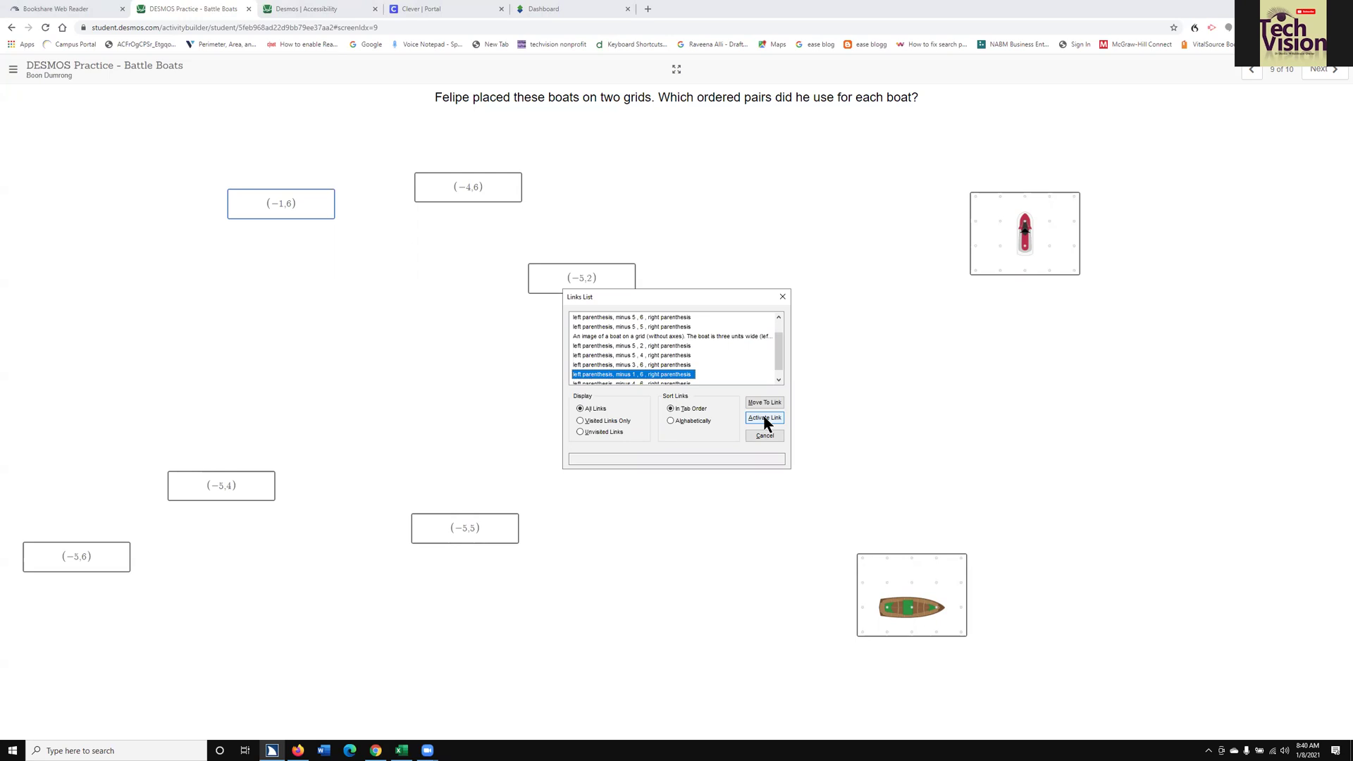
click(764, 419)
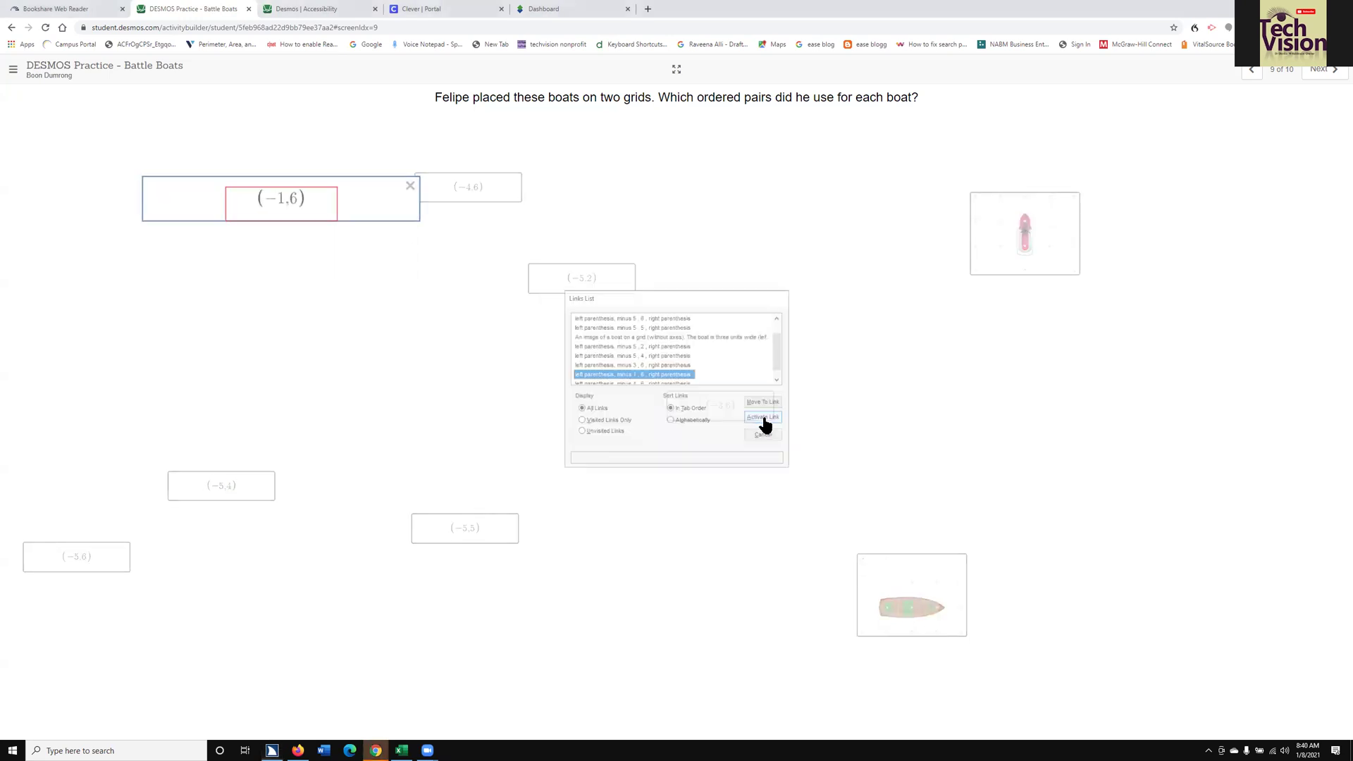
Close the enlarged (-1,6) view and drop the (-3,6) card onto it via the Links List
key(Escape)
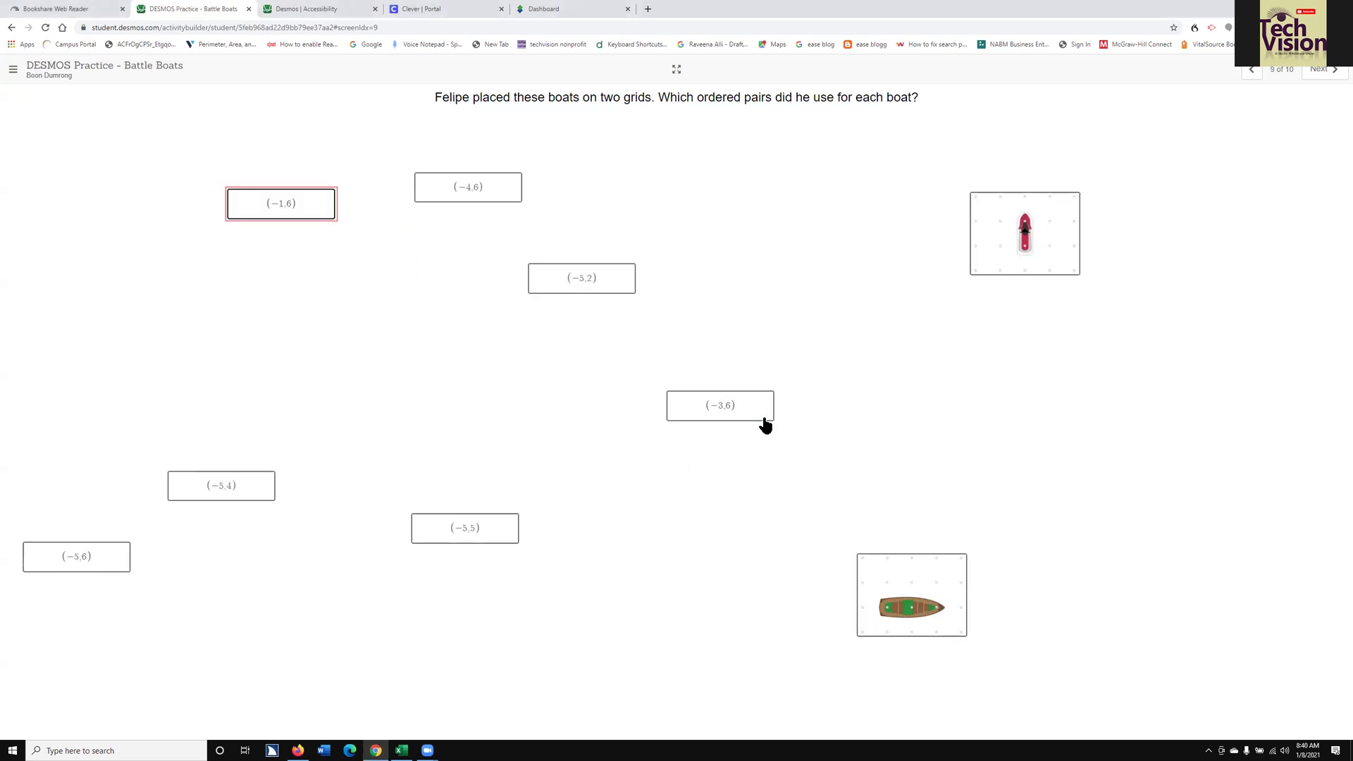
click(765, 420)
key(Insert+F7)
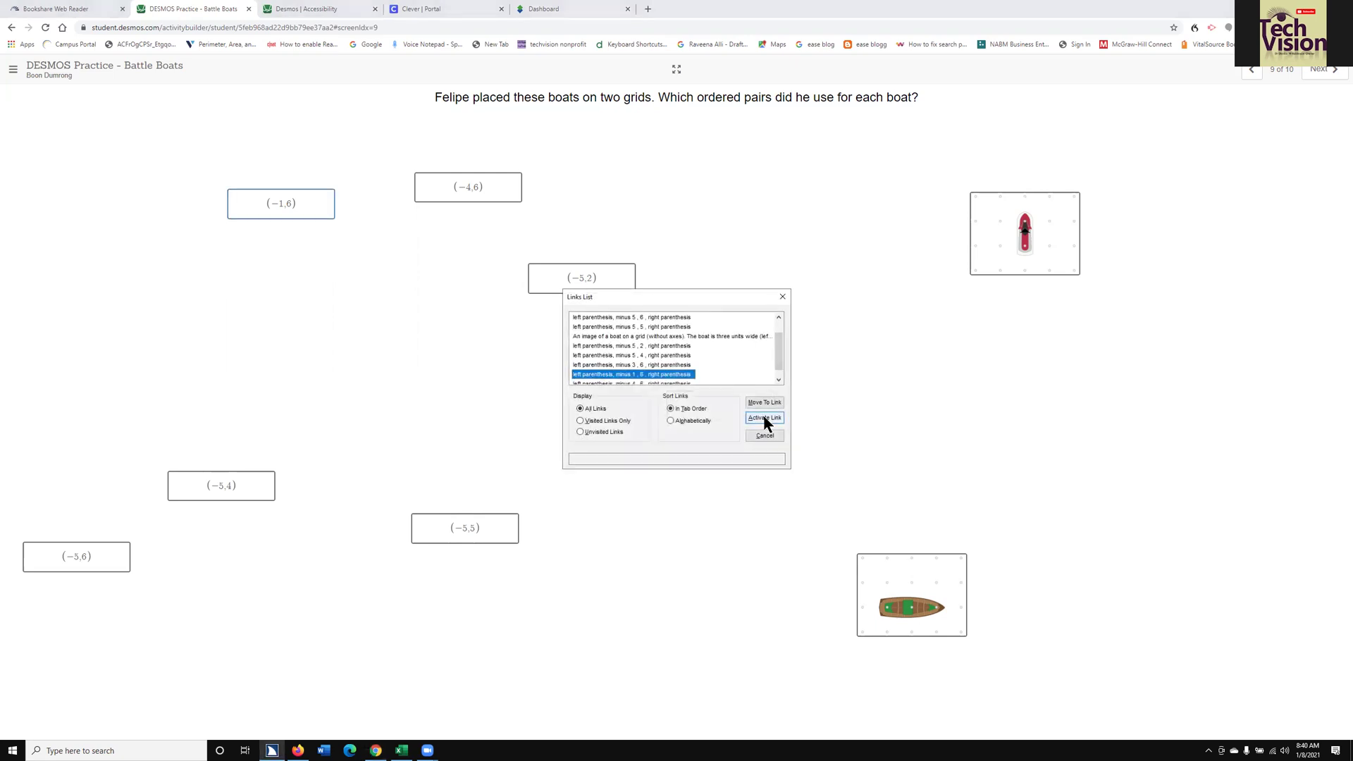
key(Up)
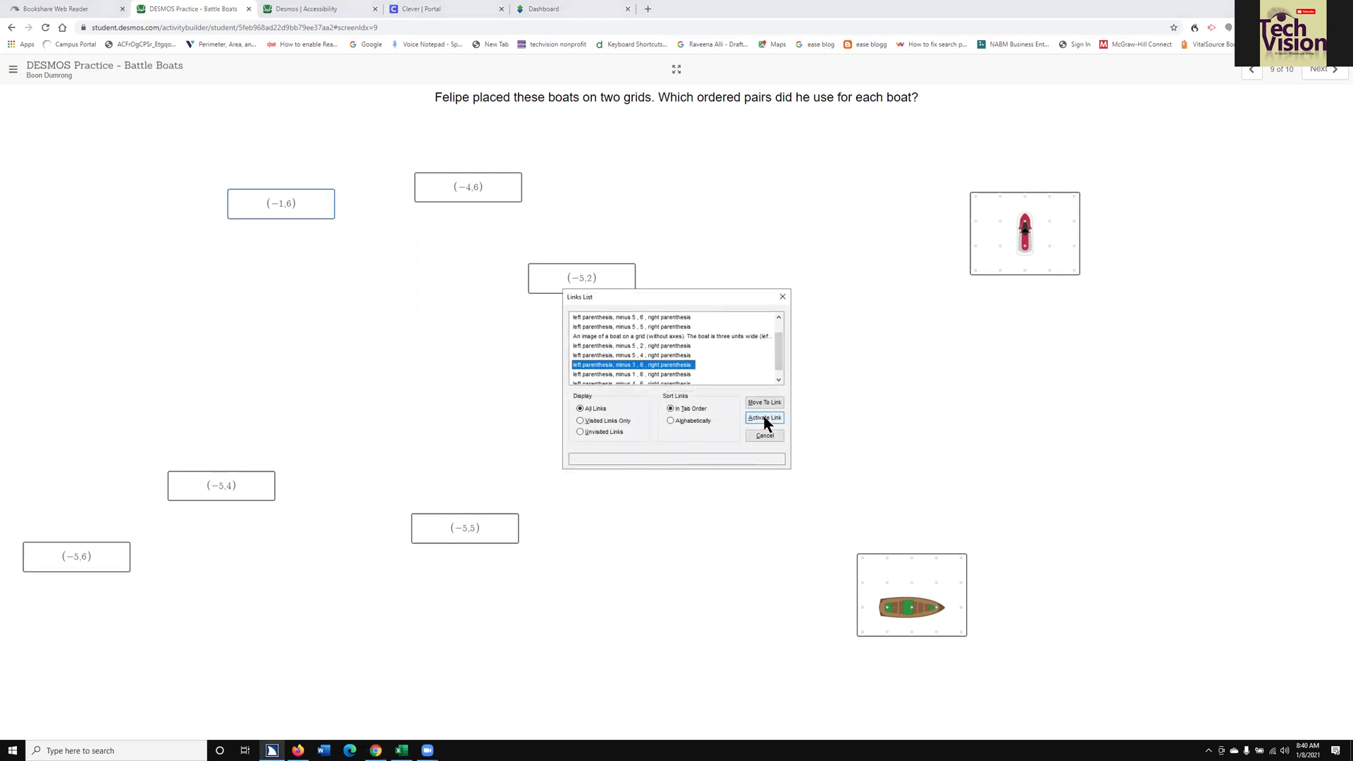
click(764, 419)
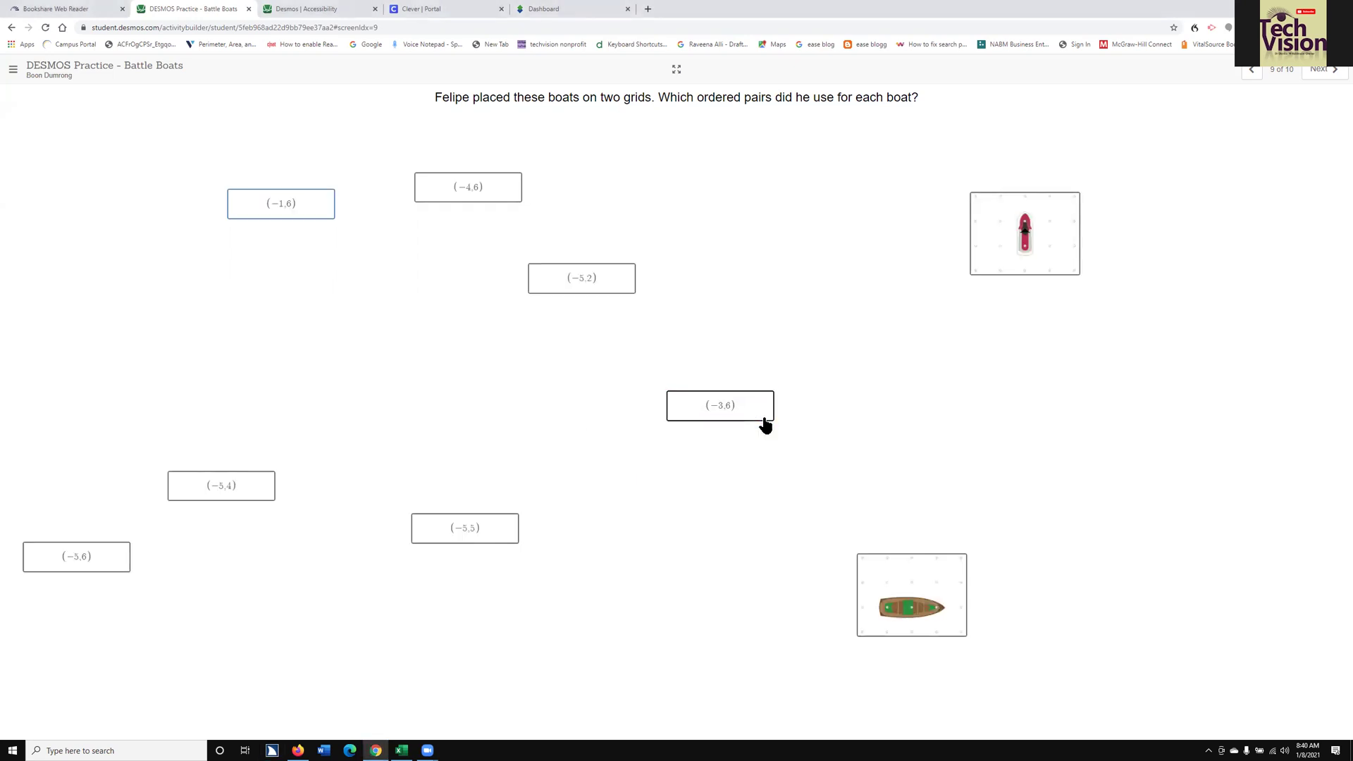
key(Return)
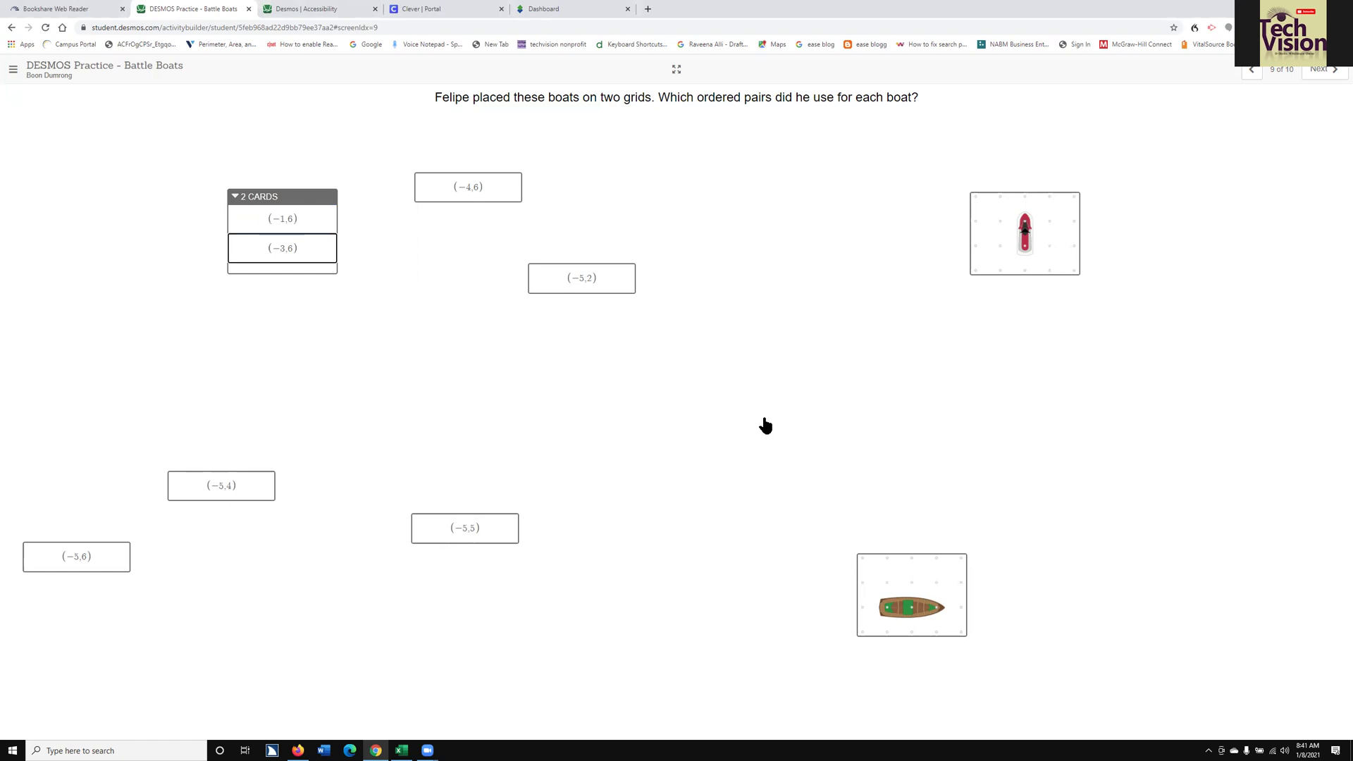
Activate (-4,6) in the Links List and drop it onto the (-1,6)/(-3,6) stack
key(Insert+F7)
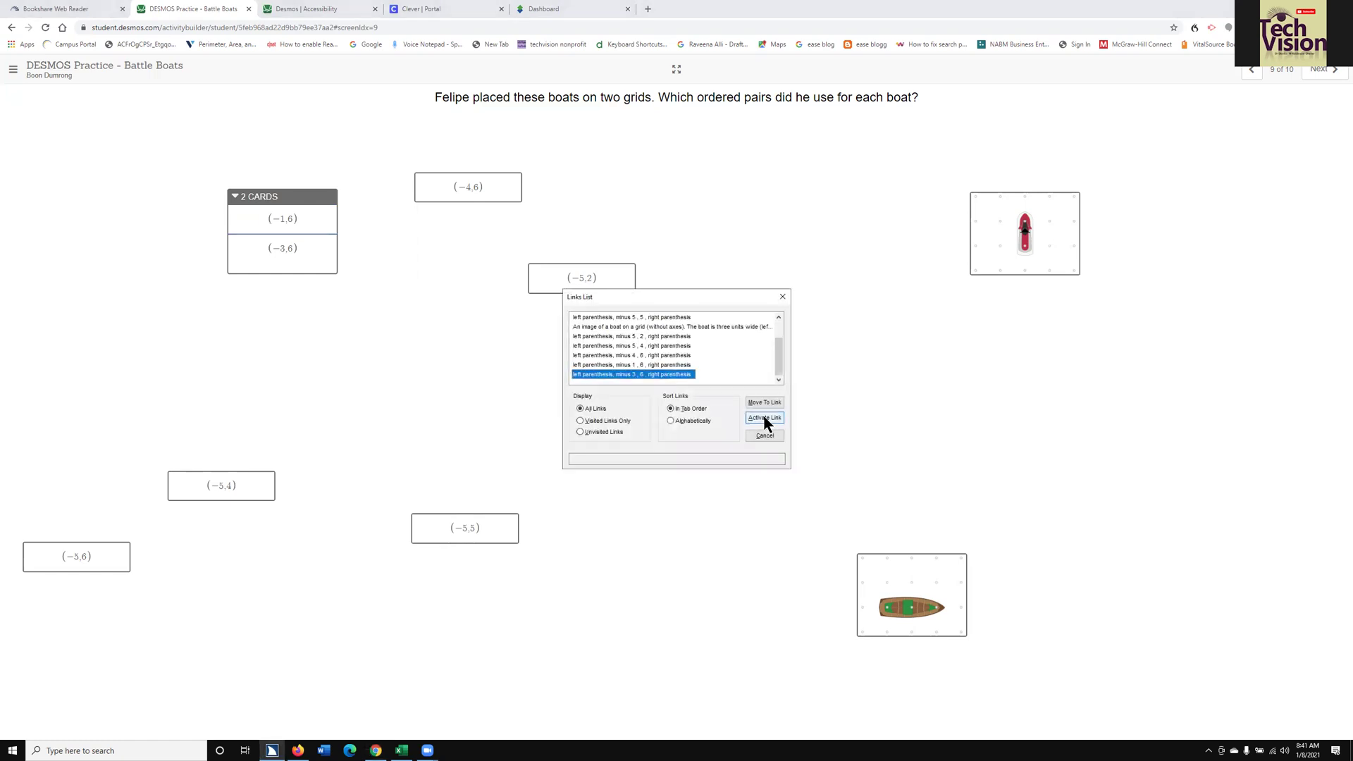
key(Up)
key(Up)
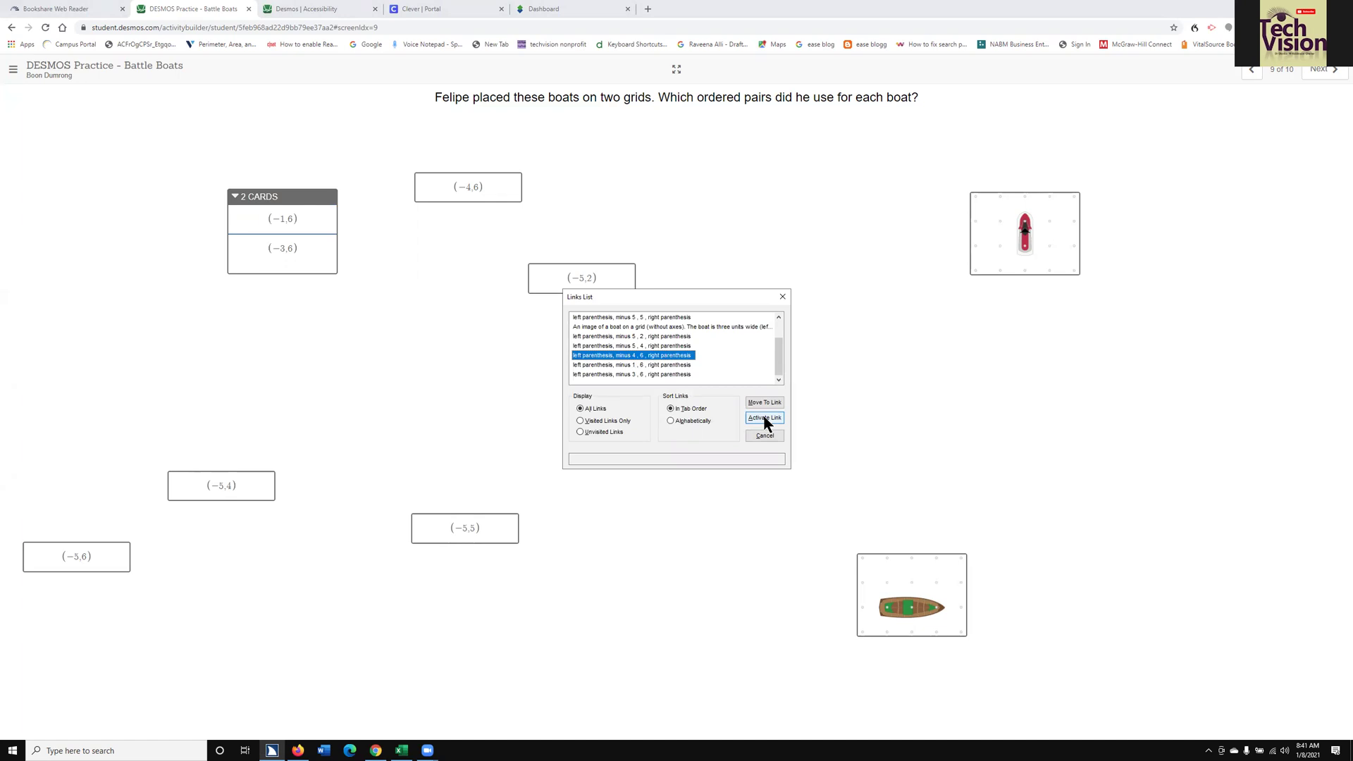
click(765, 419)
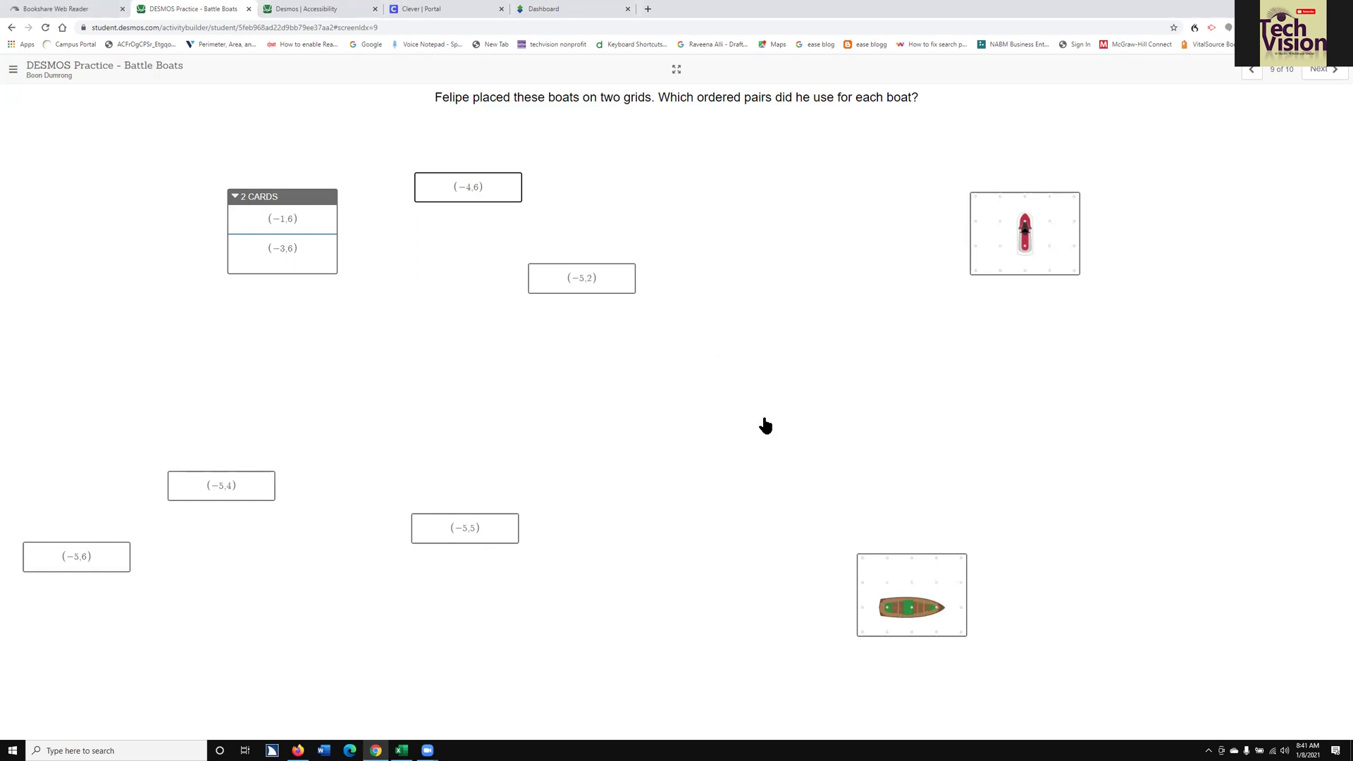
key(Return)
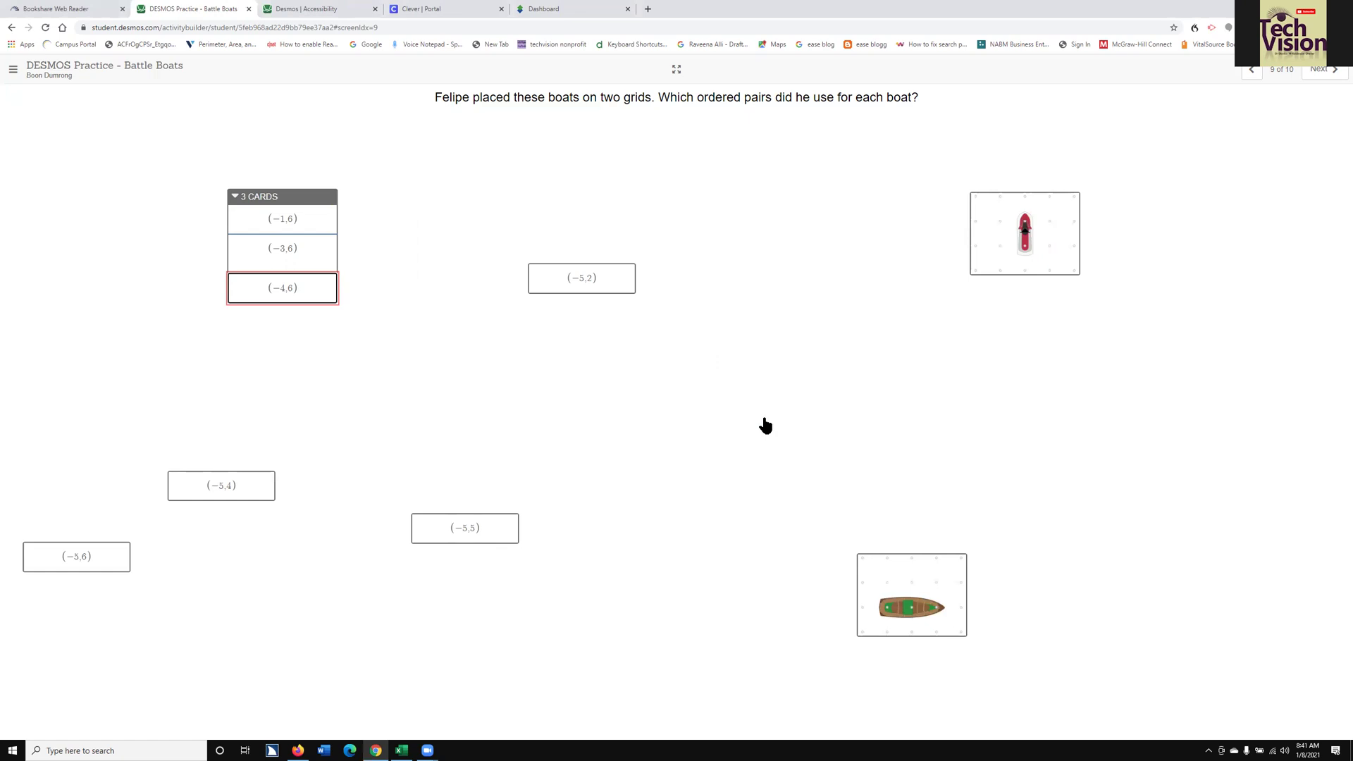
key(space)
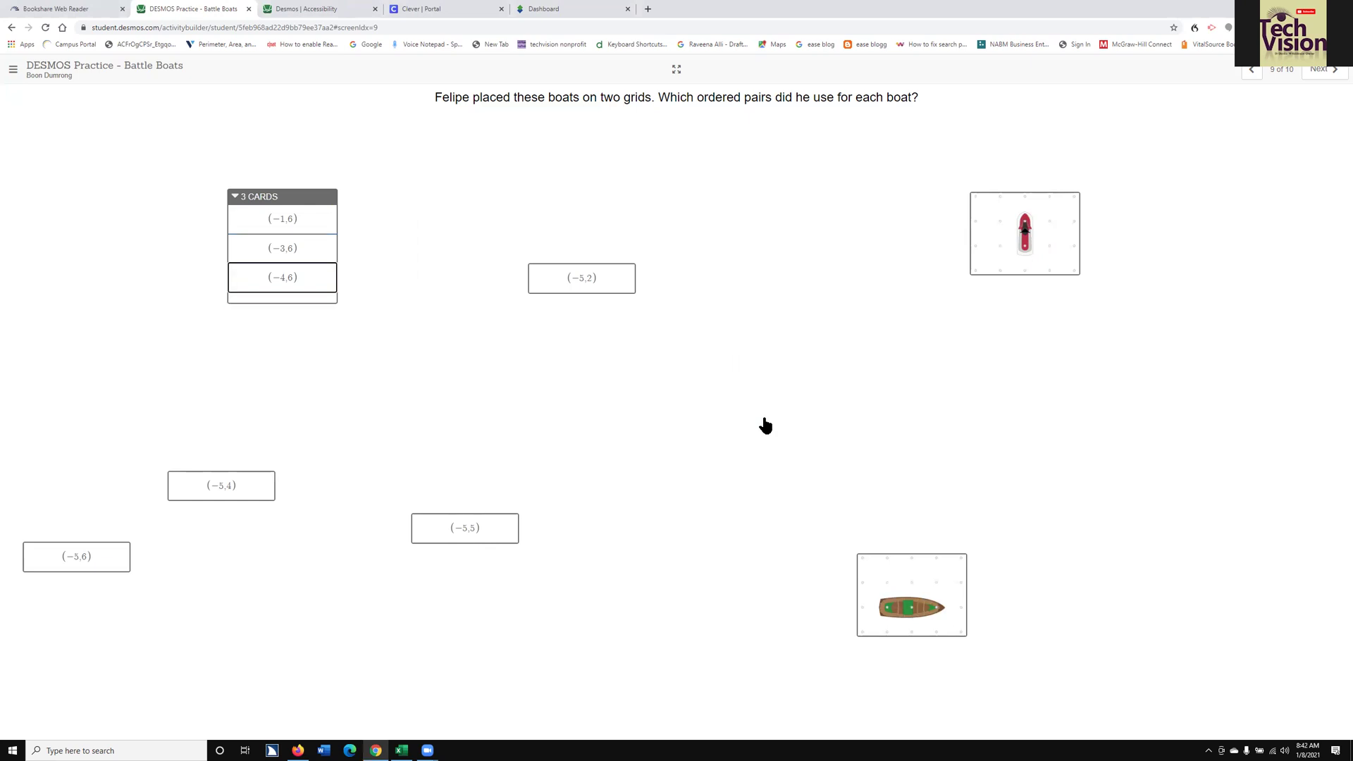
Activate (-5,2) in the Links List and drop it onto the three-card stack
key(Insert+F7)
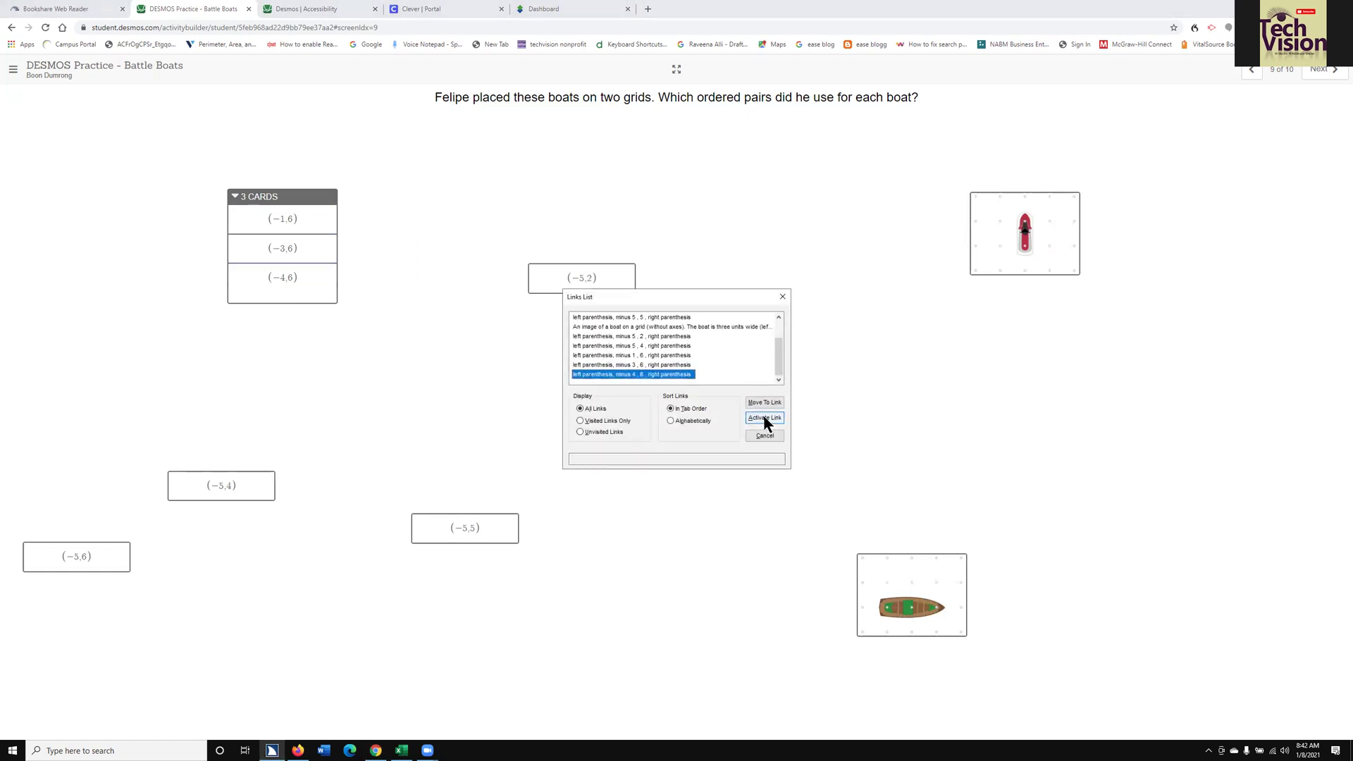
key(Up)
key(Up)
key(Up)
key(Up)
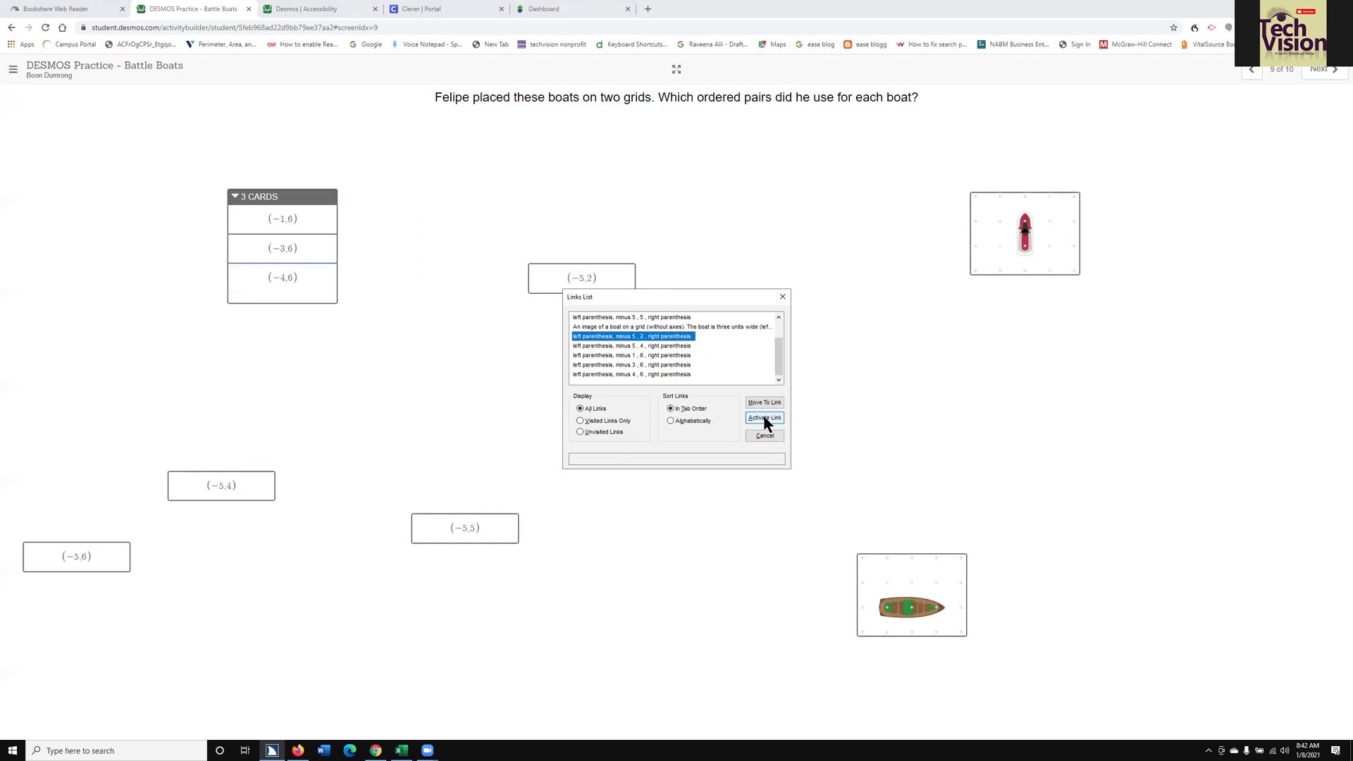
click(765, 419)
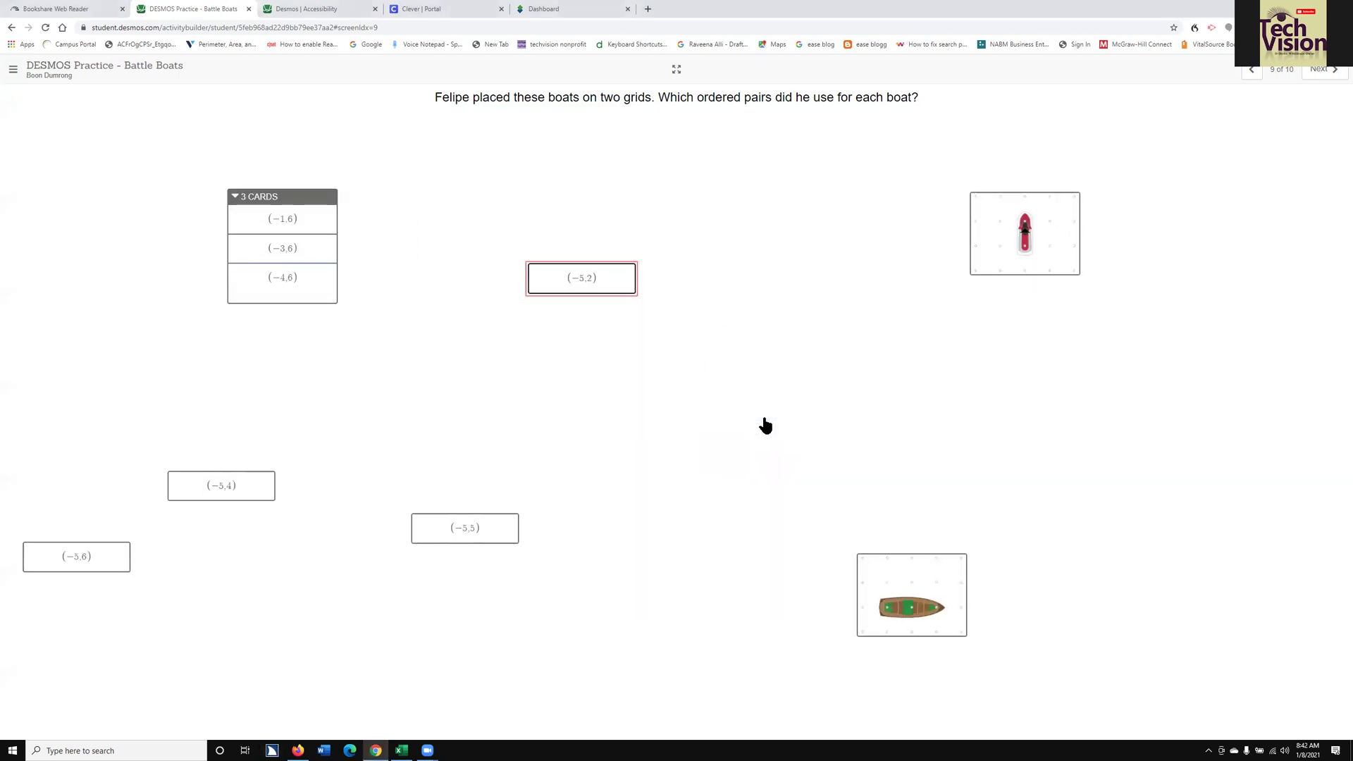
key(space)
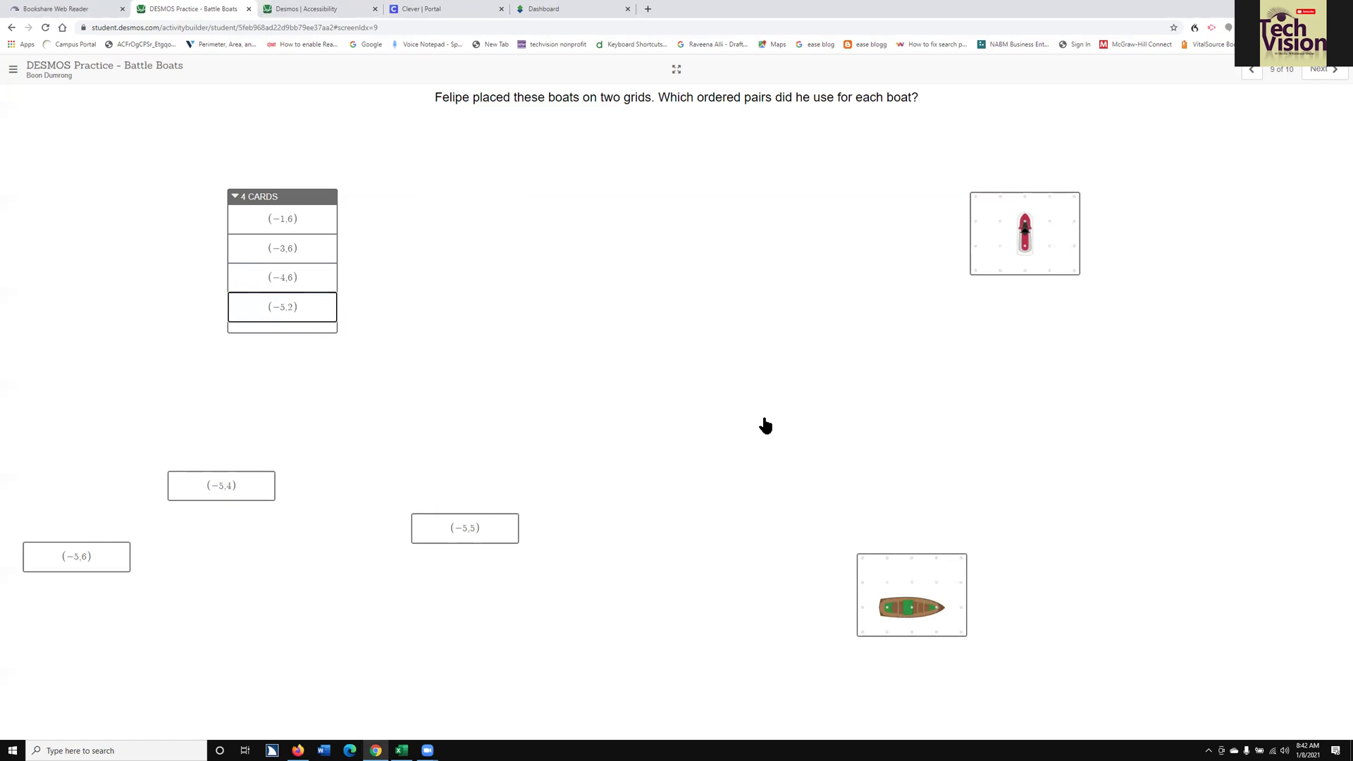
Activate (-5,4) in the Links List and drop it onto the four-card stack
key(Insert+F7)
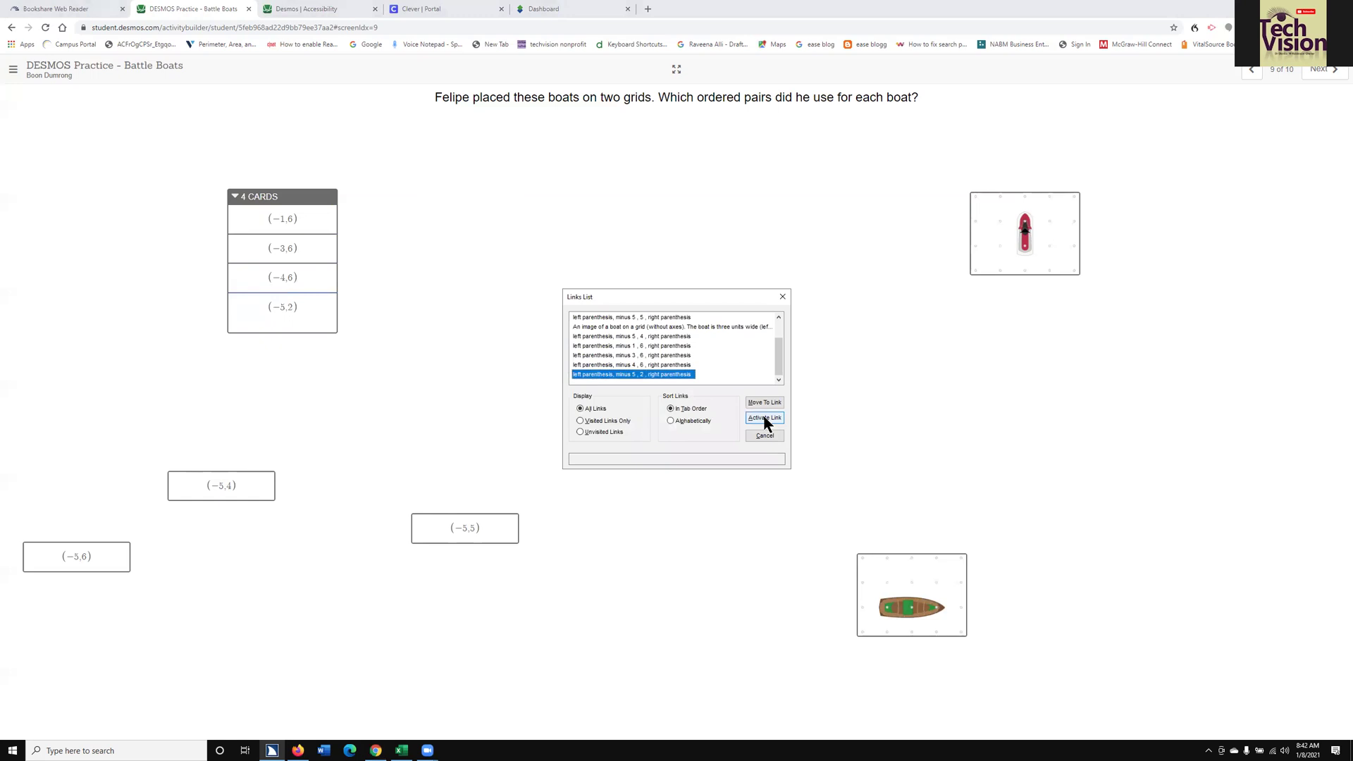
key(Up)
key(Up)
key(Up)
key(Up)
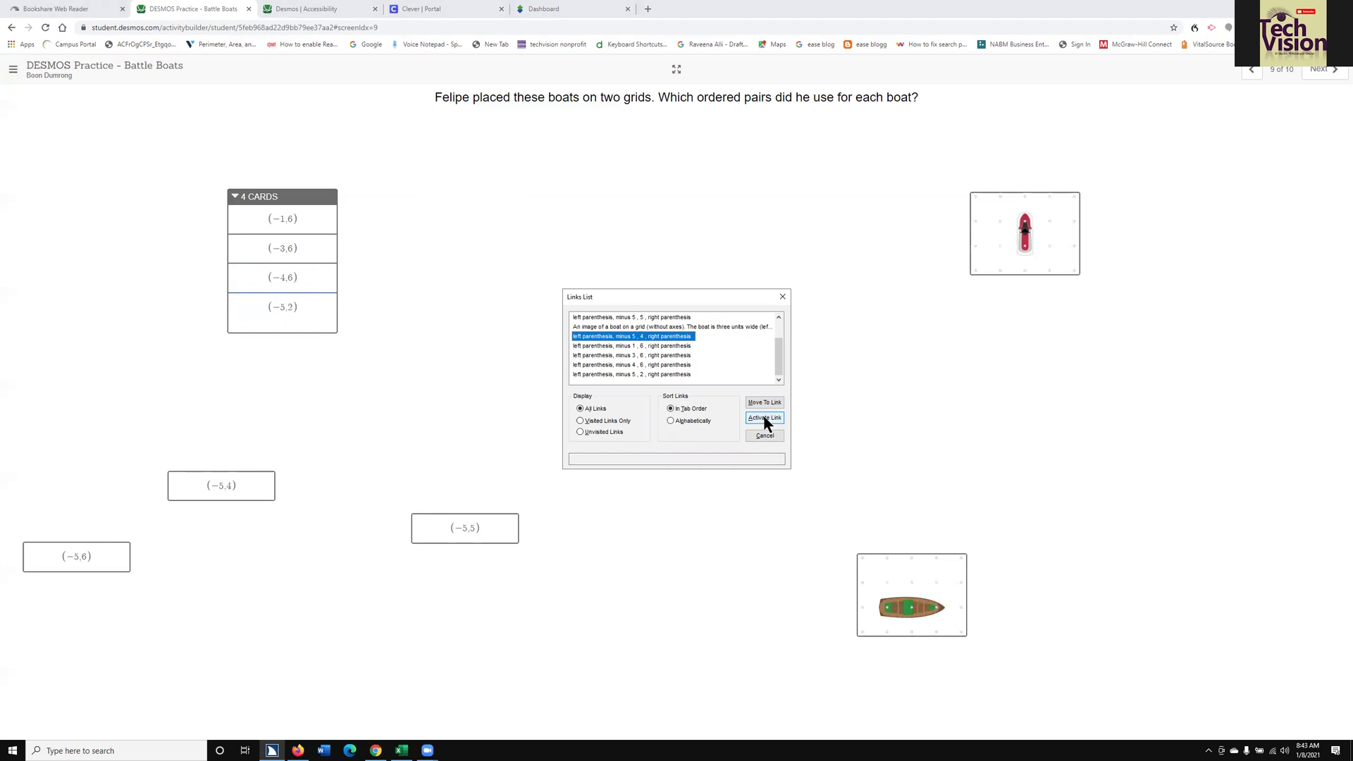
click(764, 419)
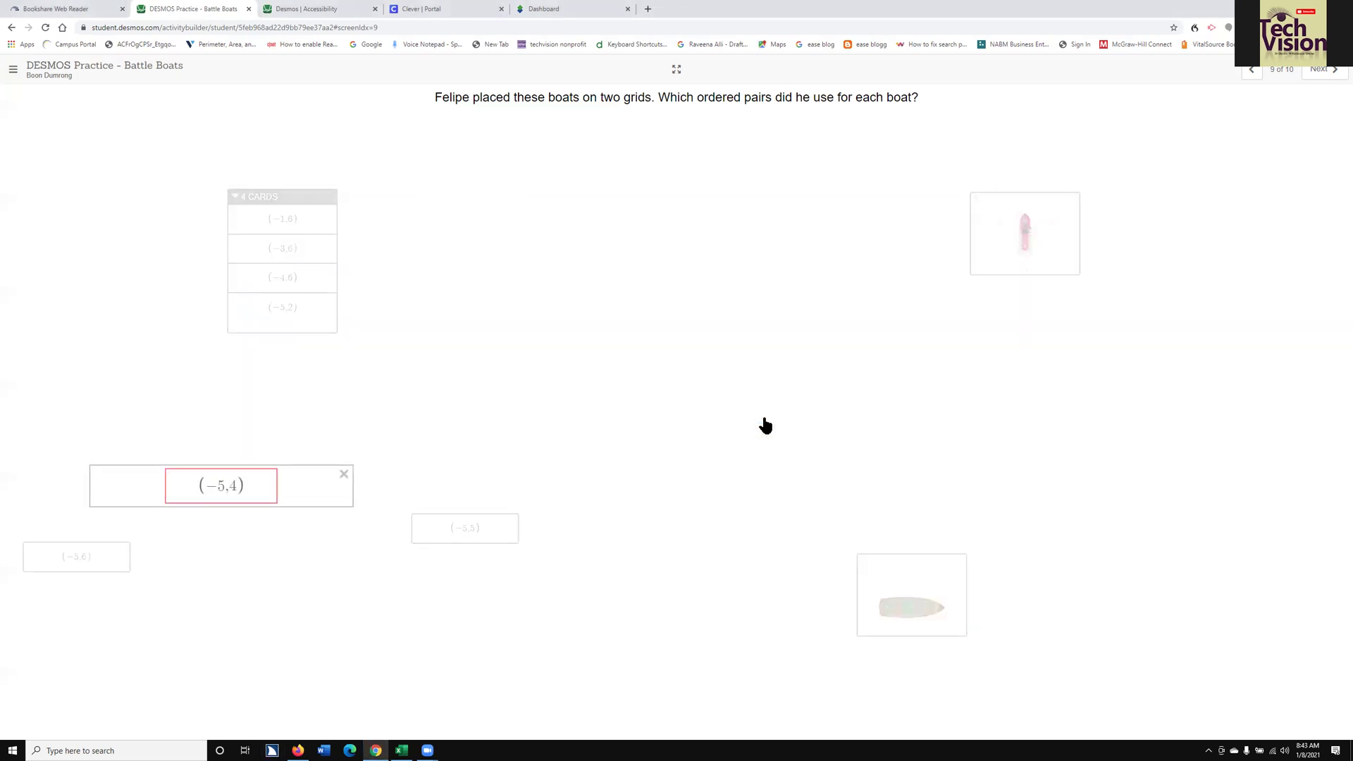
key(Return)
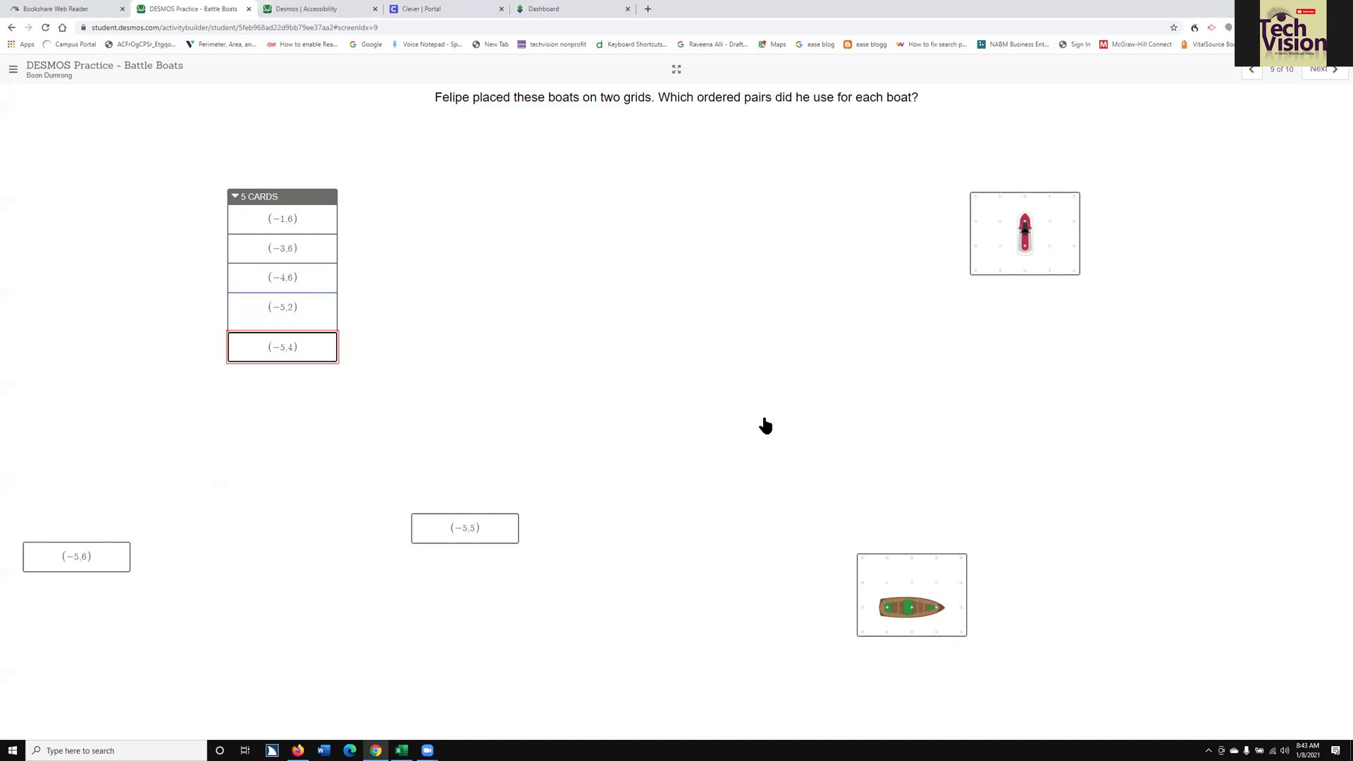